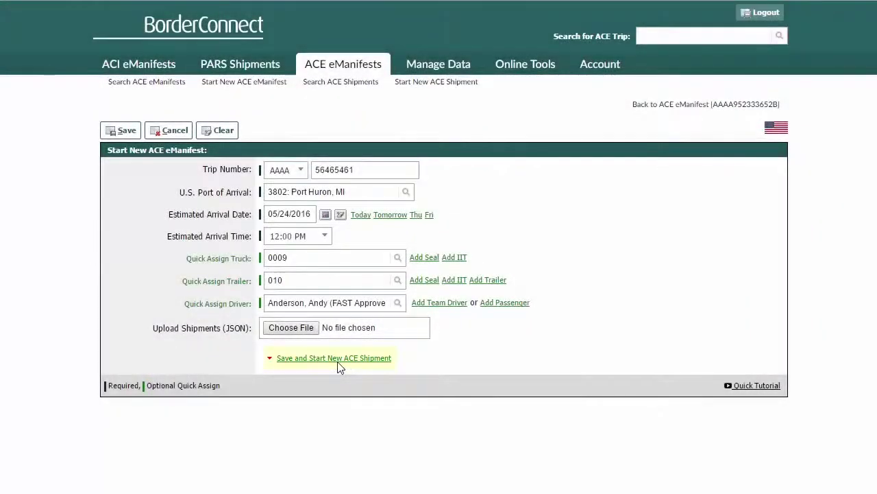
Save the ACE eManifest for trip 56465461 arriving at Port Huron and begin a shipment under it.
left_click(338, 358)
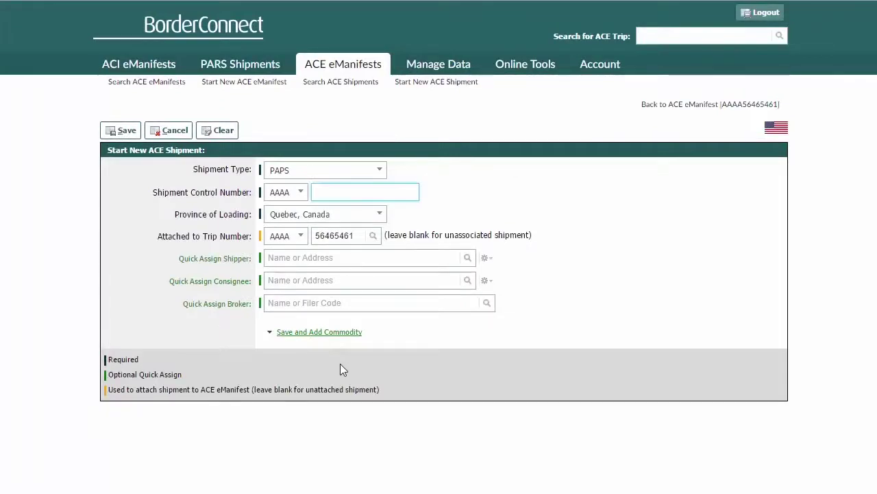
Set the shipment type to Ace In-Bond with shipment control number 000032558.
left_click(320, 174)
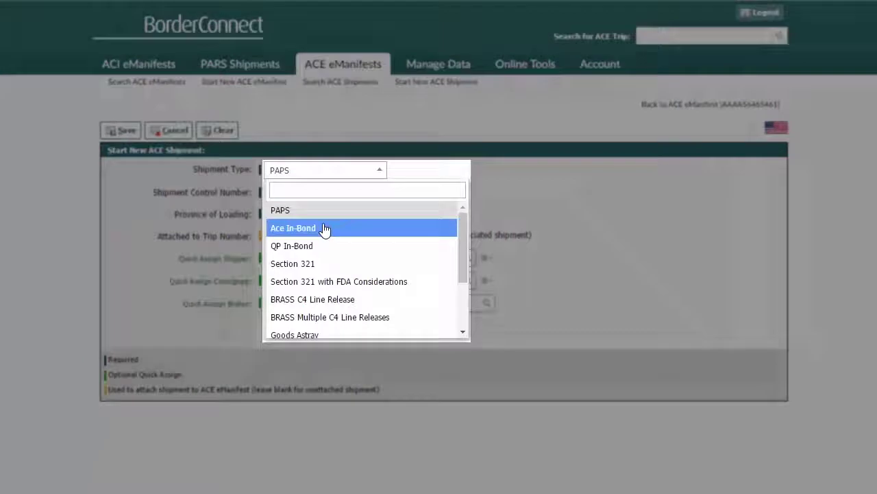
left_click(323, 229)
left_click(334, 192)
type("0000")
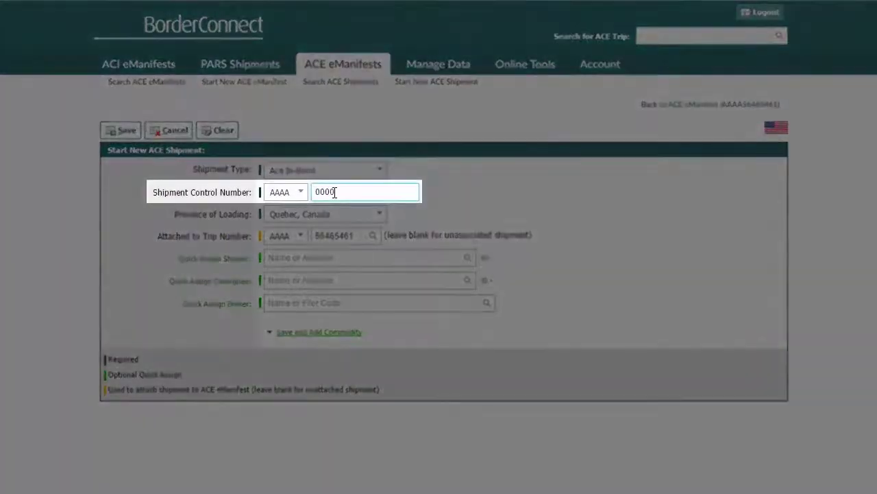
type("2558")
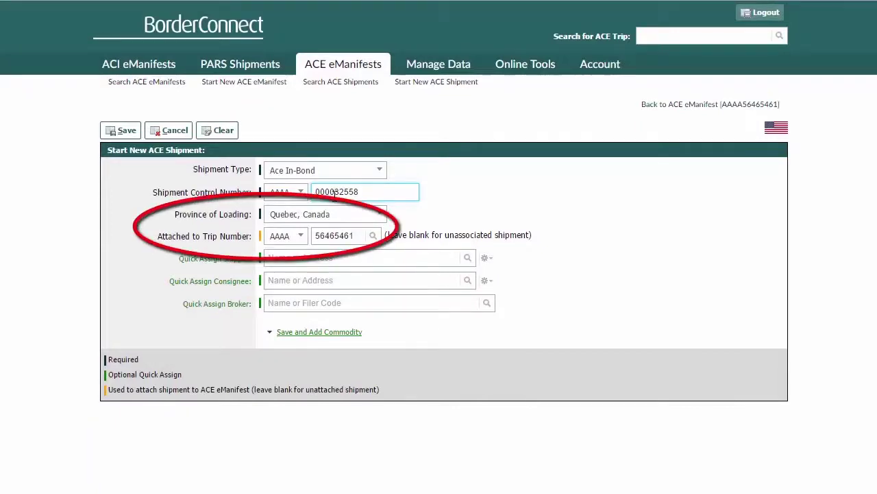
left_click(147, 260)
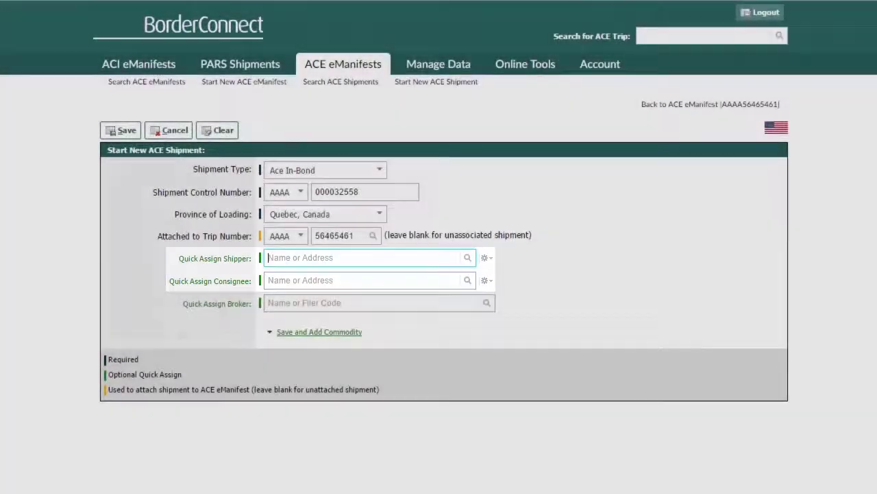
Search Quick Assign Shipper for an Anderson shipper record, finding no match.
type("art place")
key("BackSpace")
key("BackSpace")
key("BackSpace")
key("BackSpace")
key("BackSpace")
key("BackSpace")
key("BackSpace")
key("BackSpace")
key("BackSpace")
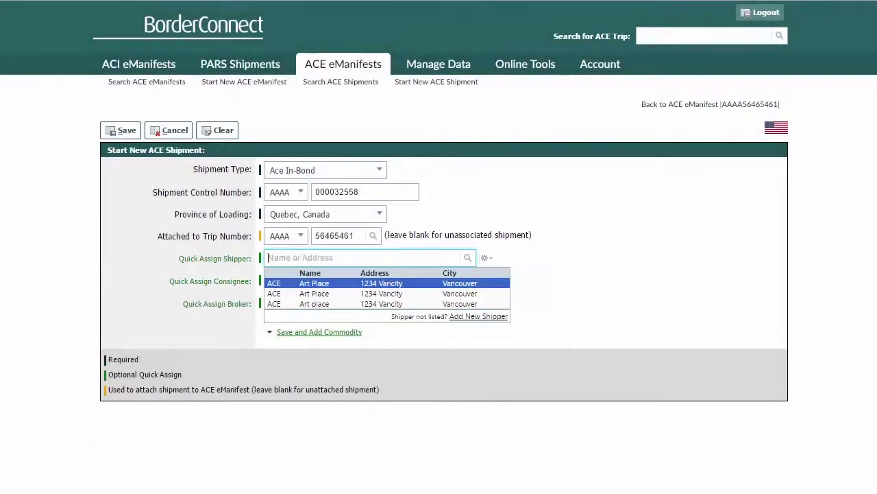
type("1234")
key("BackSpace")
key("BackSpace")
key("BackSpace")
key("BackSpace")
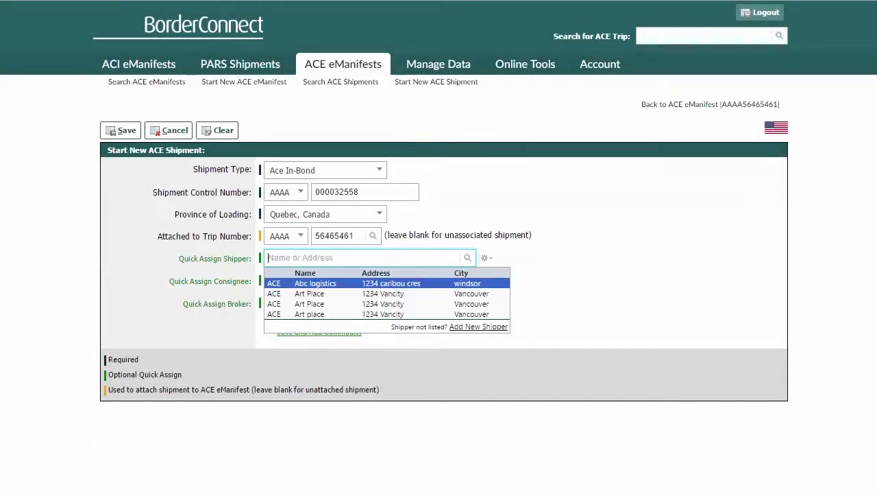
type("ands")
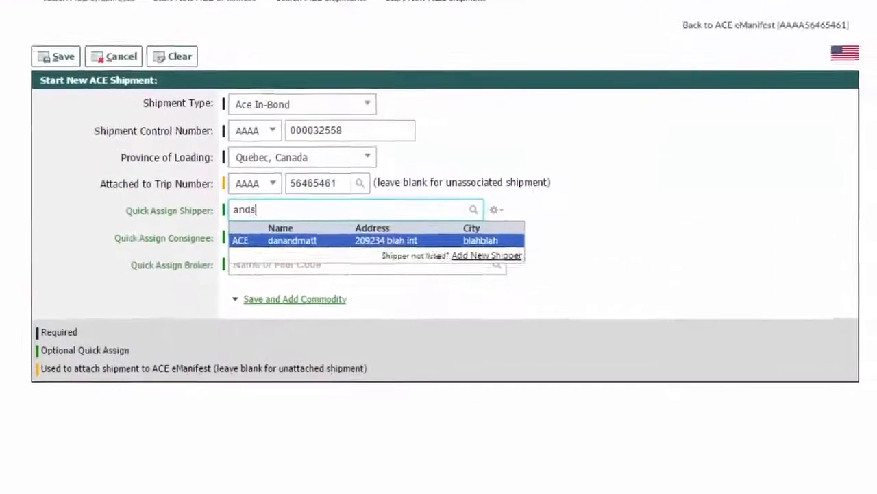
key("BackSpace")
type("er")
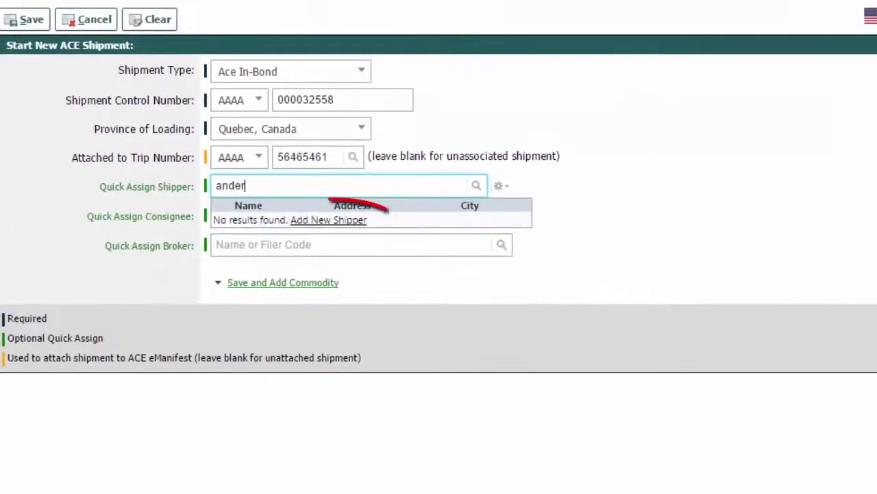
left_click(479, 256)
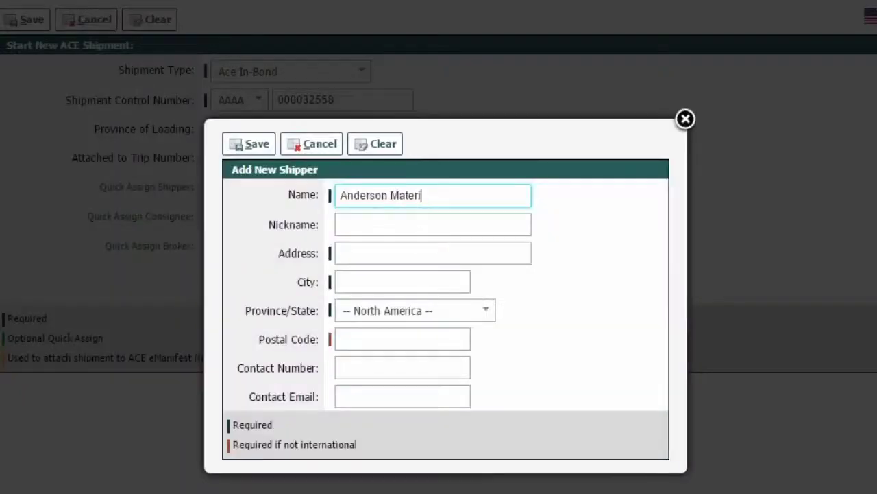
type("ials")
key("Tab")
key("Tab")
key("Tab")
type("London")
key("Tab")
key("o")
key("n")
key("Tab")
type("N6E1A1")
left_click(270, 149)
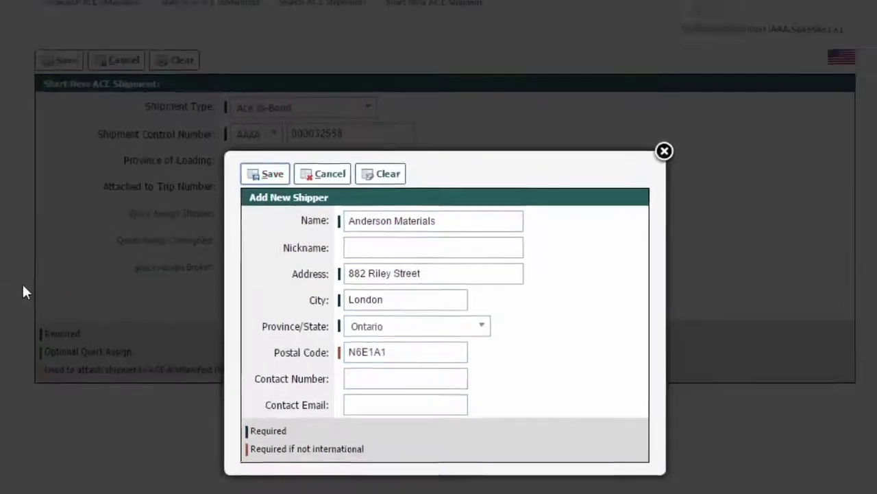
left_click(347, 281)
Assign the existing consignee record picked from the Quick Assign Consignee suggestions.
type("dawn")
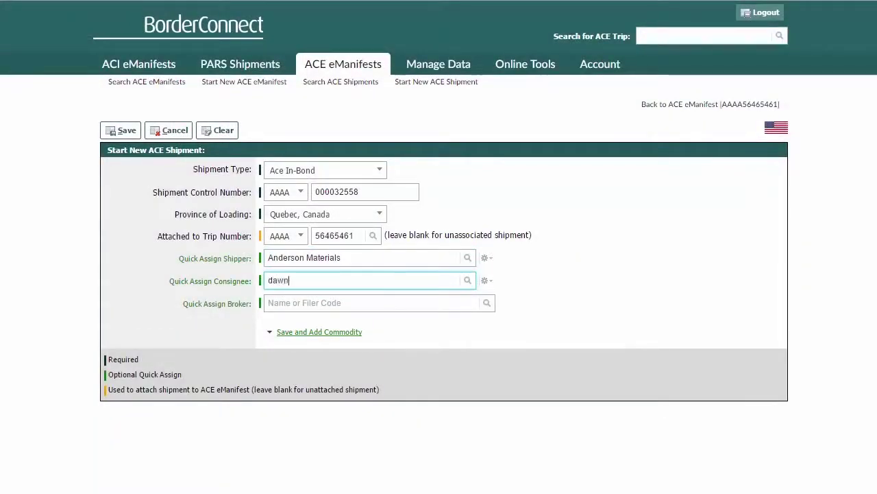
left_click(334, 305)
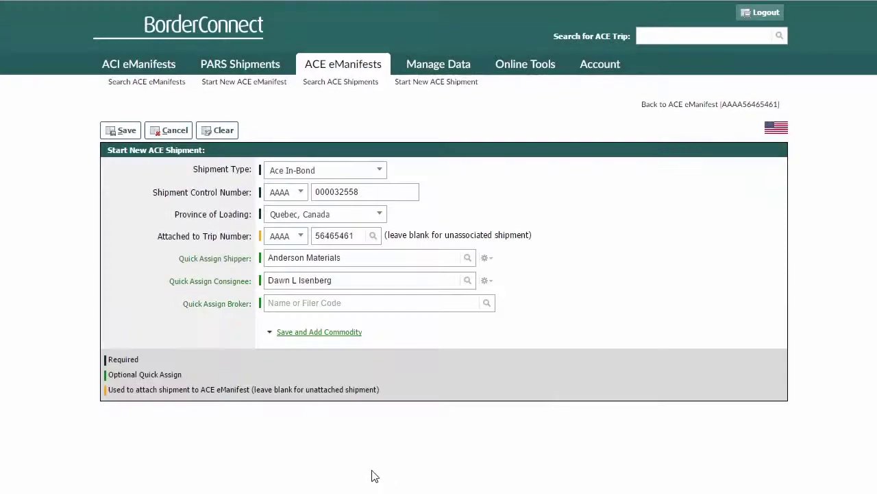
mouse_move(329, 339)
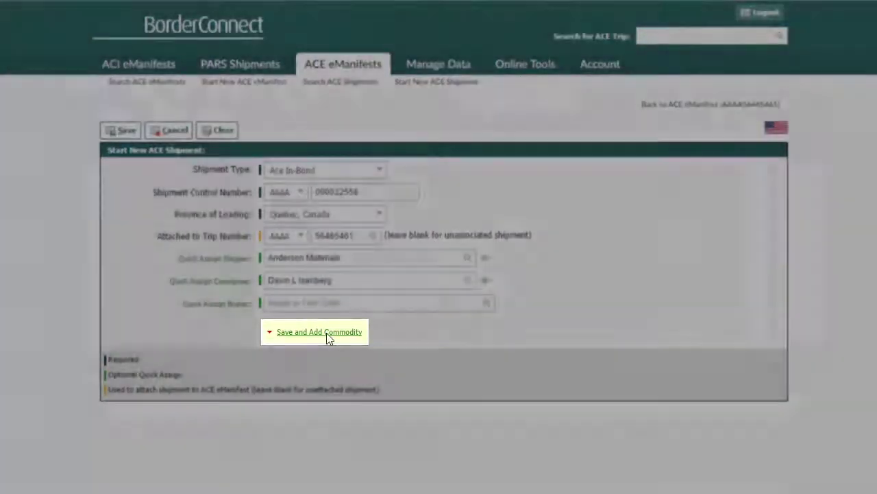
Add commodity Softwood Lumber: 12 bundles, 44500 pounds, value 310000.00, harmonized code 440710.
left_click(327, 337)
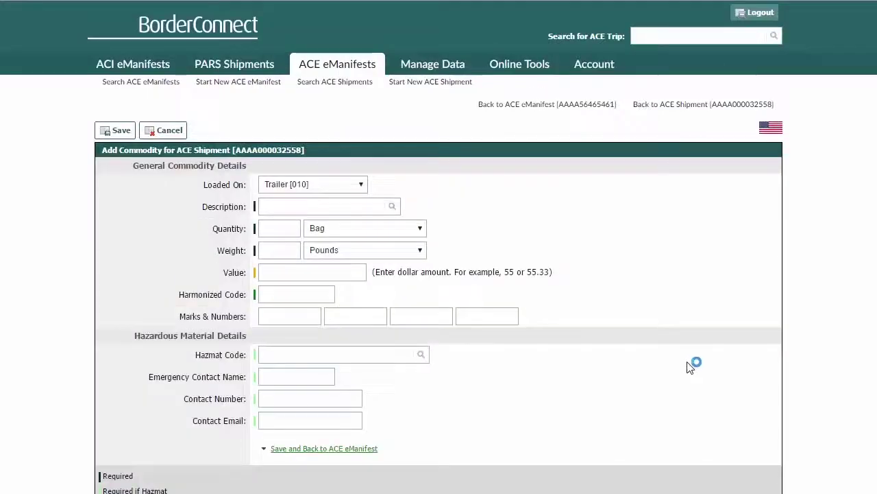
scroll(700, 370, "down", 1)
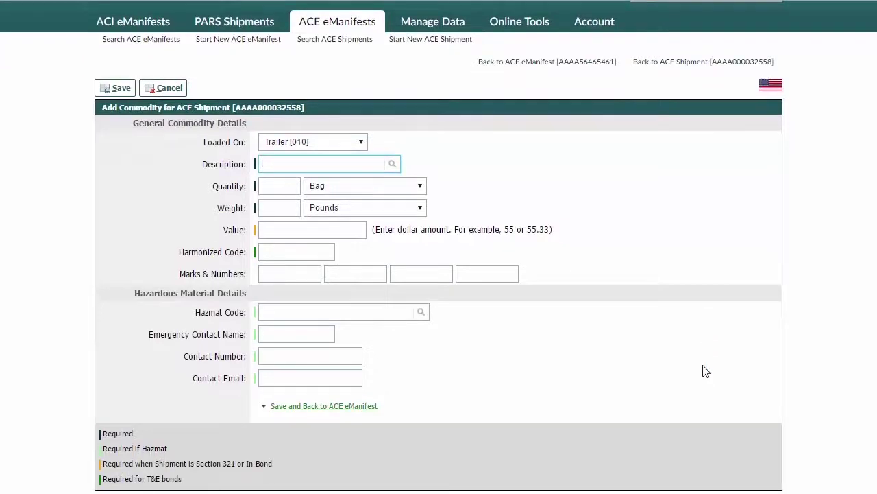
type("Softw")
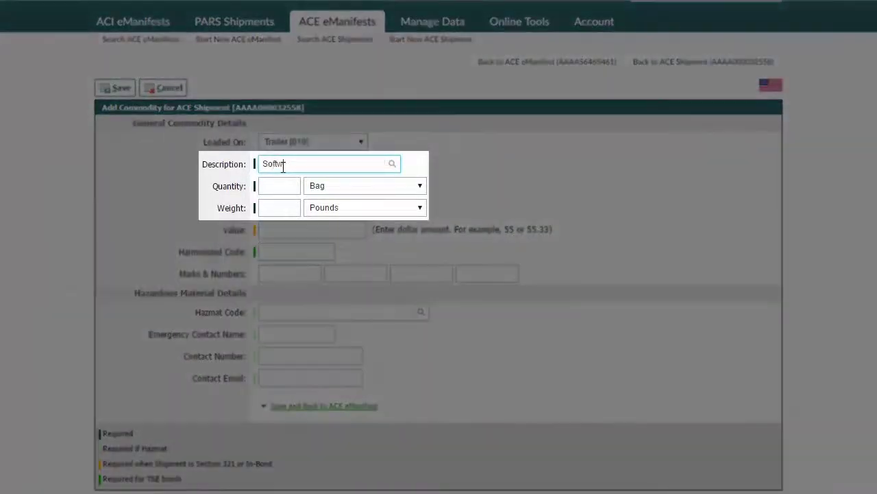
type("ood Lumber")
key("Tab")
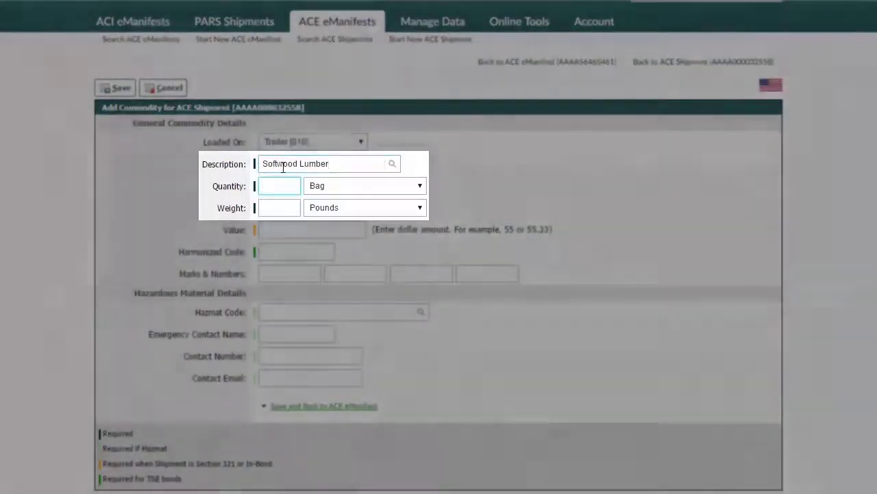
type("12")
left_click(308, 186)
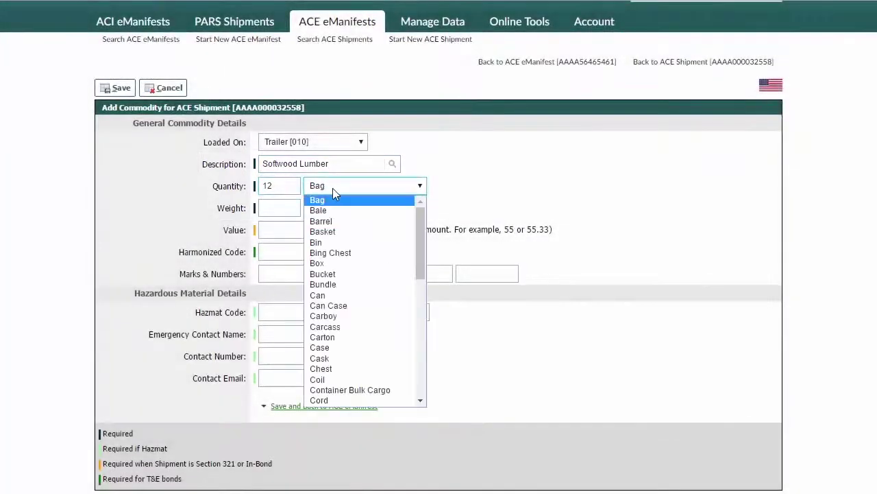
left_click(343, 280)
left_click(284, 209)
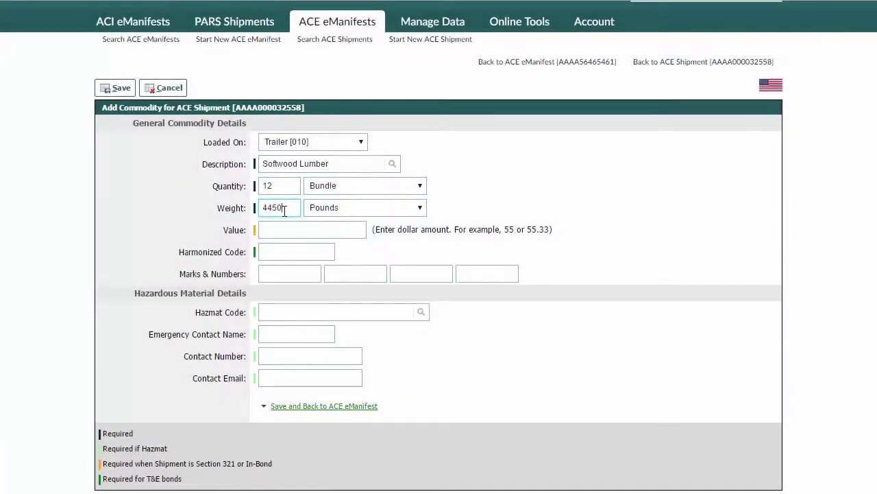
left_click(282, 230)
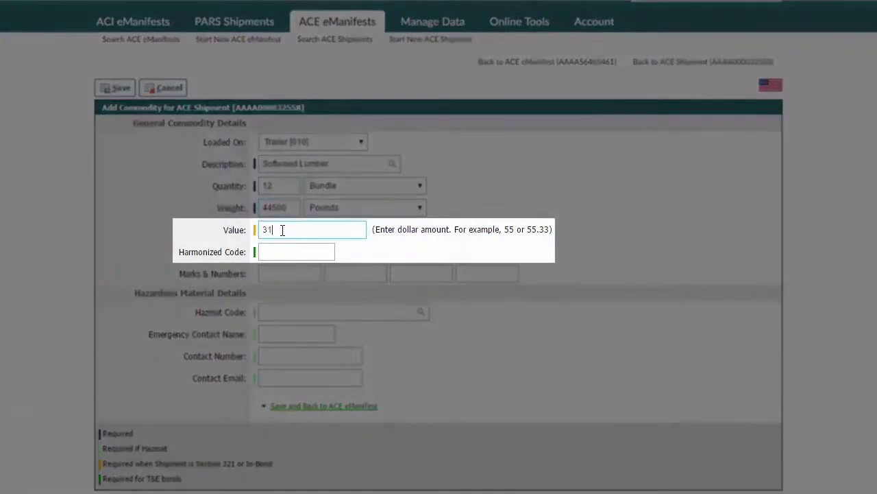
type("310000.00")
key("Tab")
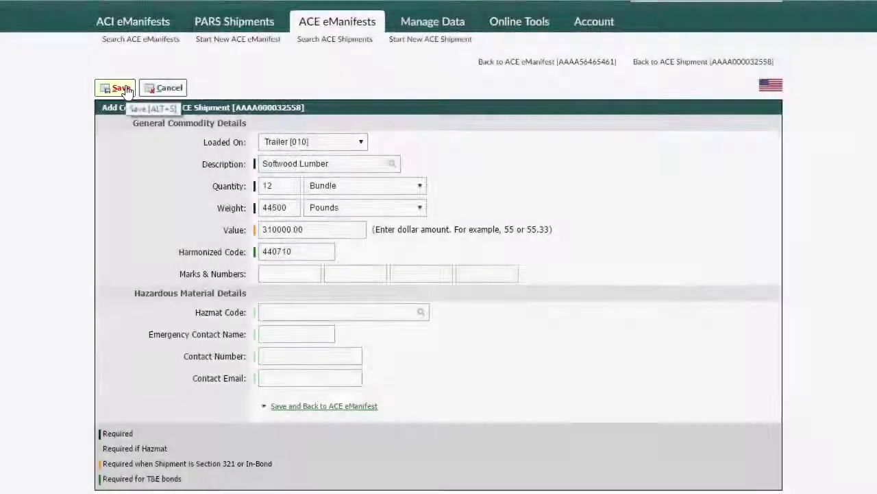
left_click(121, 88)
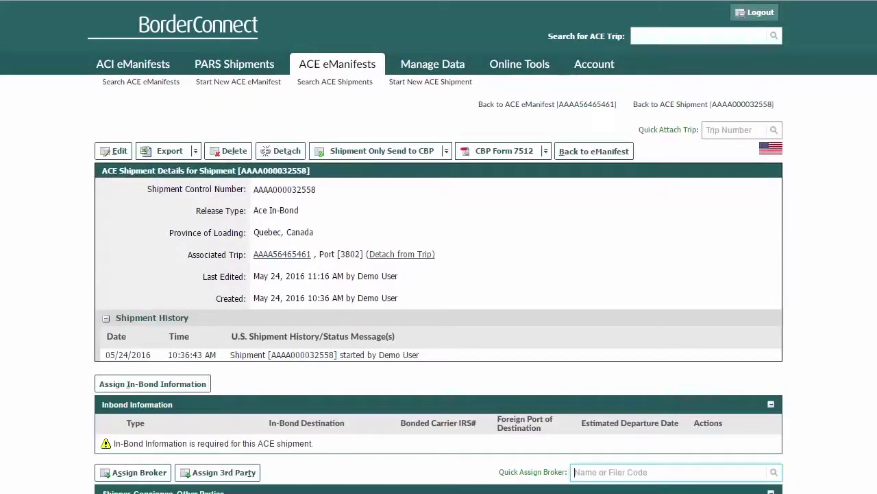
Open the Assign In-Bond Information form for shipment 000032558.
scroll(439, 274, "down", 1)
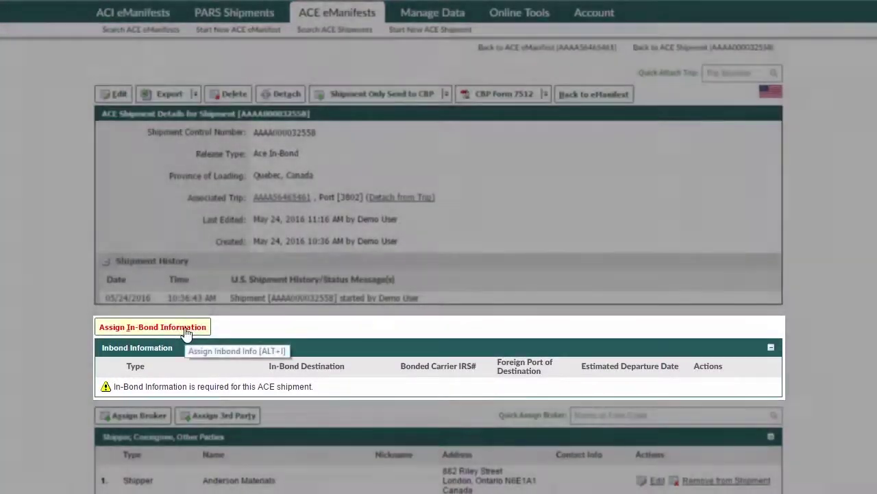
left_click(185, 332)
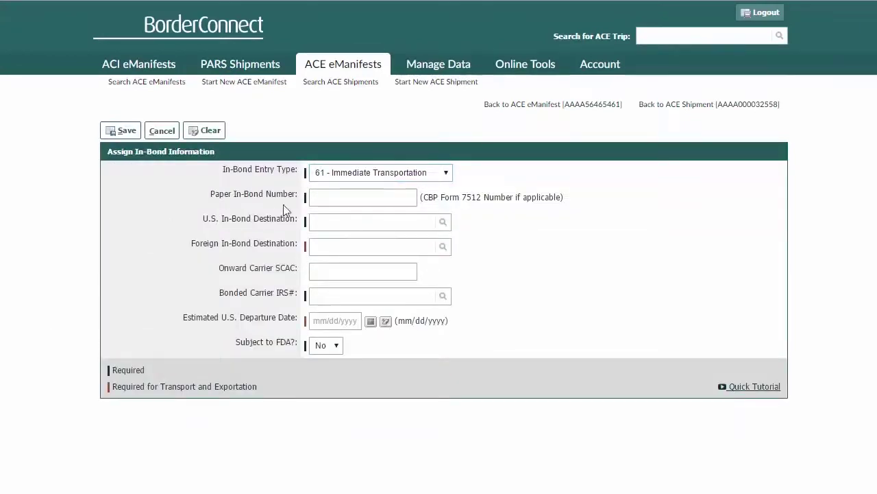
Set in-bond entry type 62 - Transportation and Exportation with paper in-bond number 987654321.
left_click(420, 173)
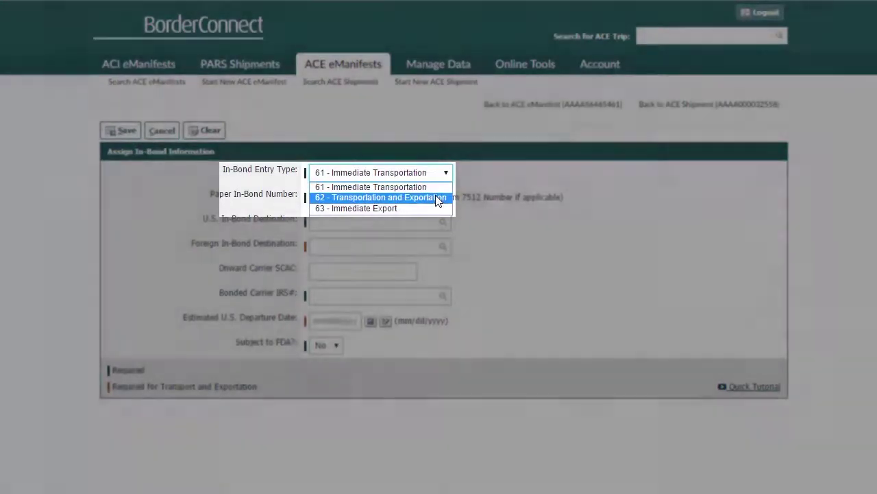
left_click(438, 197)
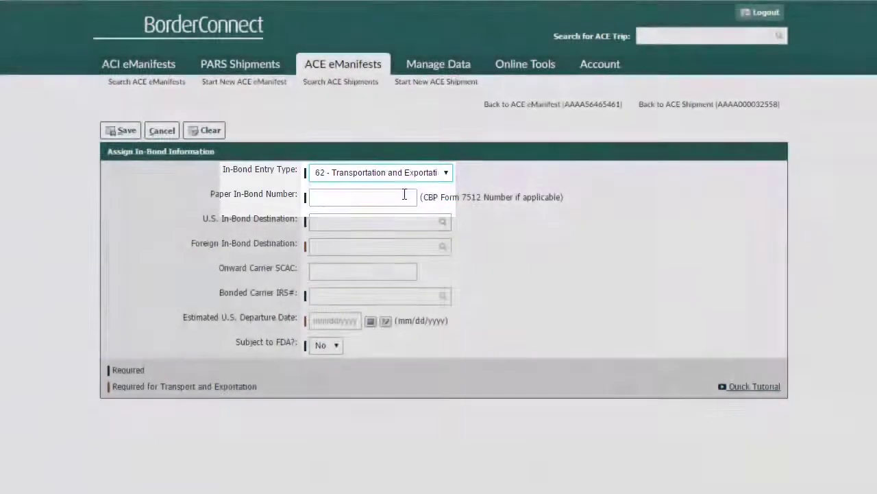
left_click(401, 196)
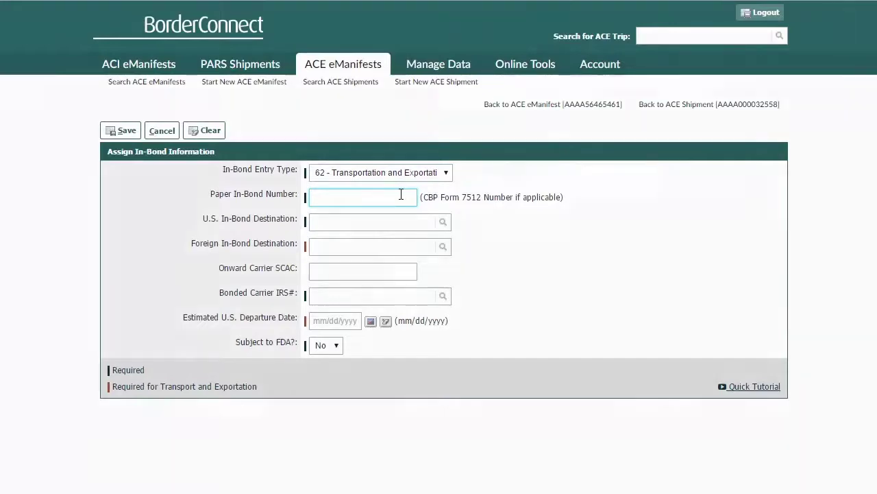
type("987654")
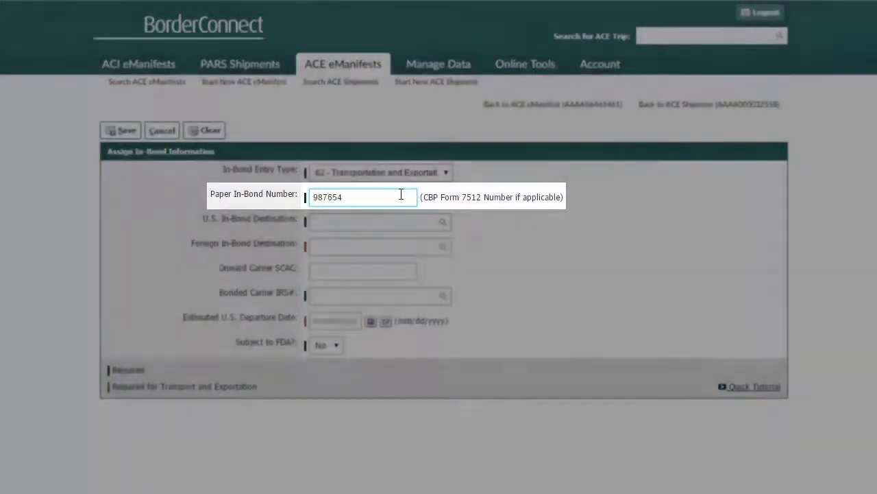
type("321")
key("Tab")
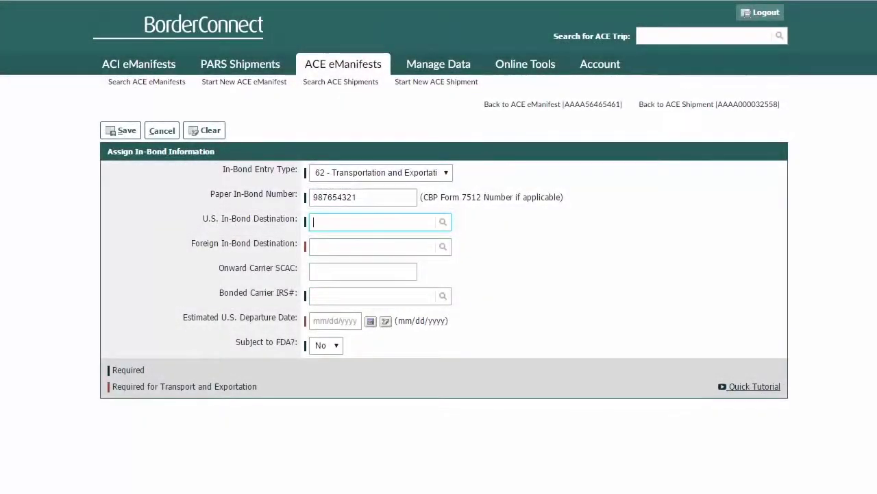
Set the U.S. destination to 2304: Laredo, TX and start the Morelos foreign destination.
type("laredo")
key("BackSpace")
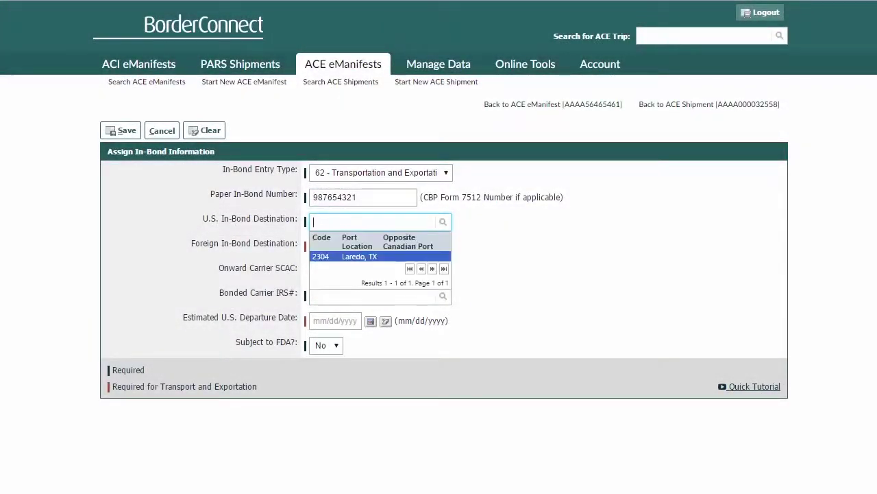
key("Tab")
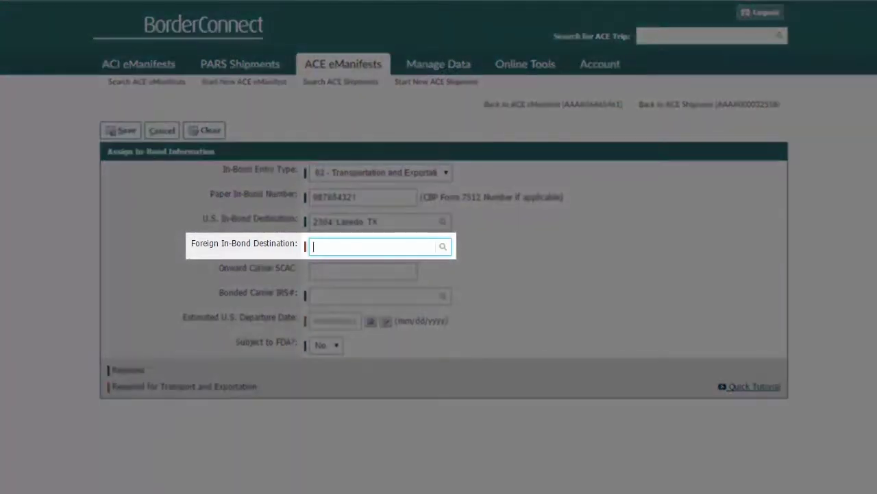
type("morelo")
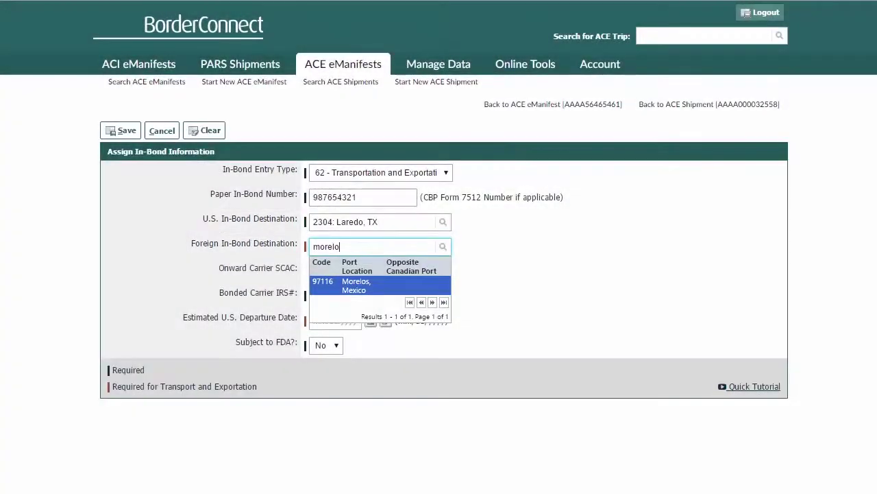
key("BackSpace")
key("BackSpace")
key("BackSpace")
key("BackSpace")
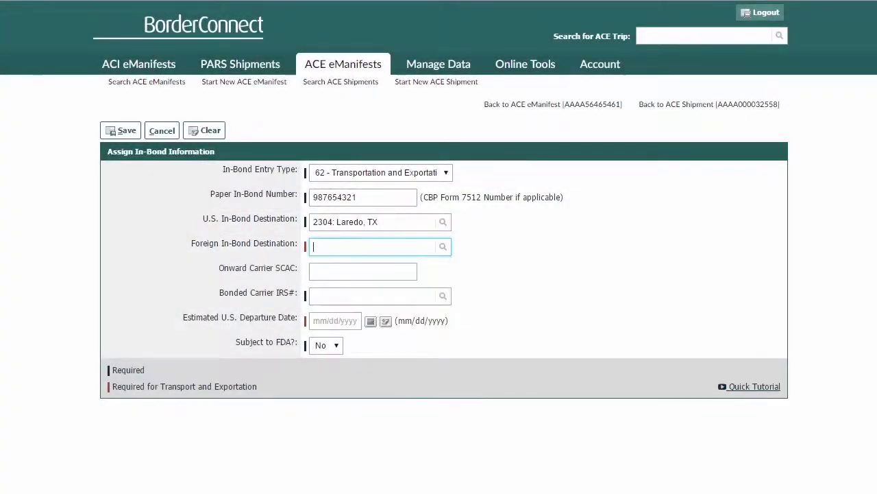
Set foreign destination 97116: Morelos, Mexico and fill in the bonded carrier's IRS number.
key("Tab")
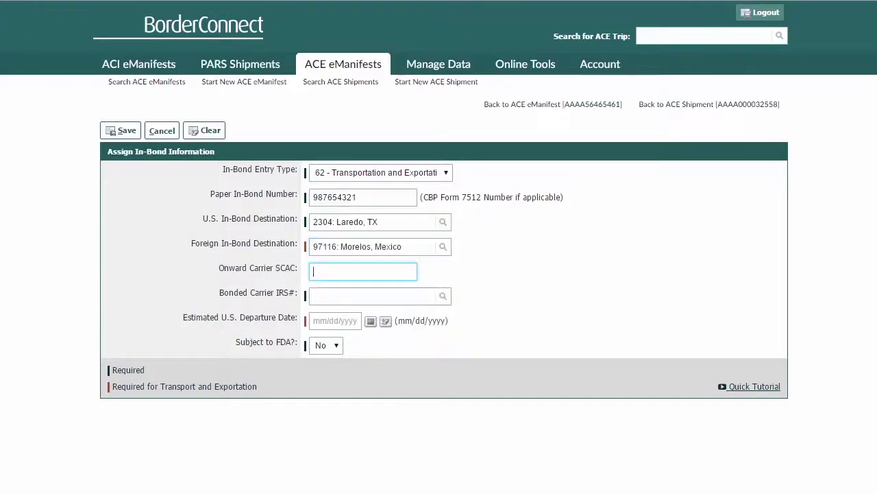
left_click(348, 294)
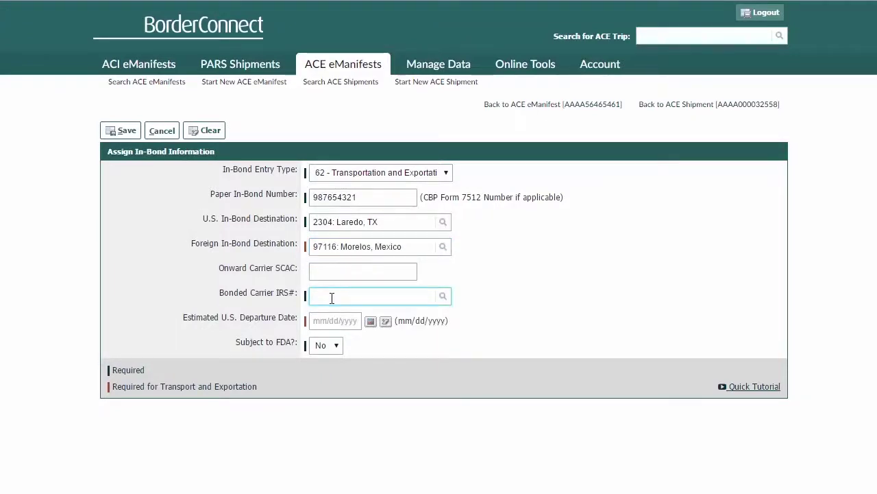
type("123")
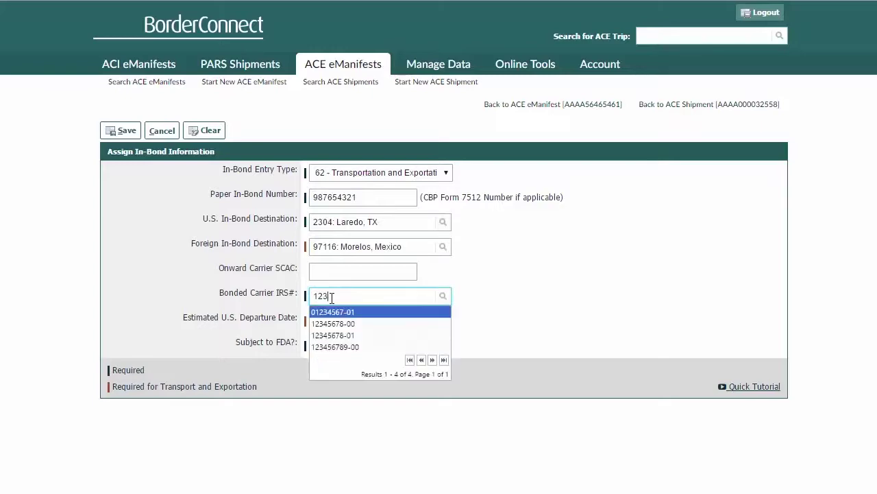
type("45")
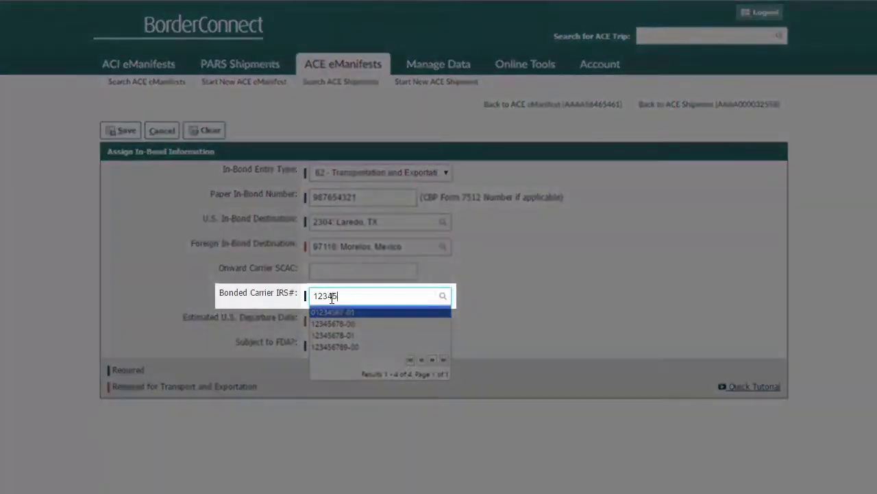
type("67-01")
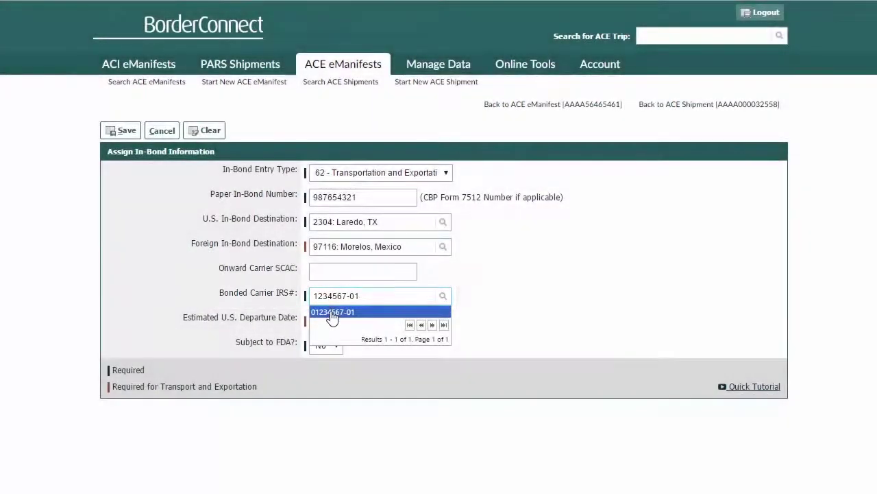
left_click(333, 313)
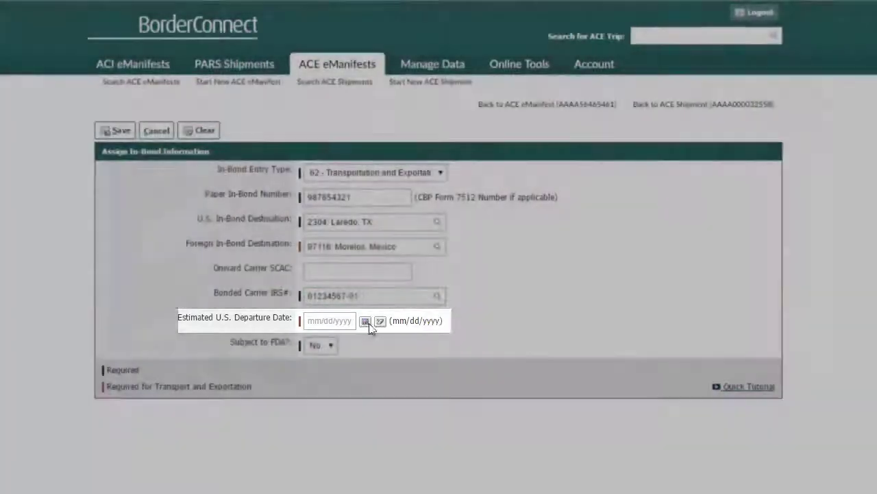
Set the estimated U.S. departure date to 05/31/2016 and save the in-bond details.
left_click(371, 321)
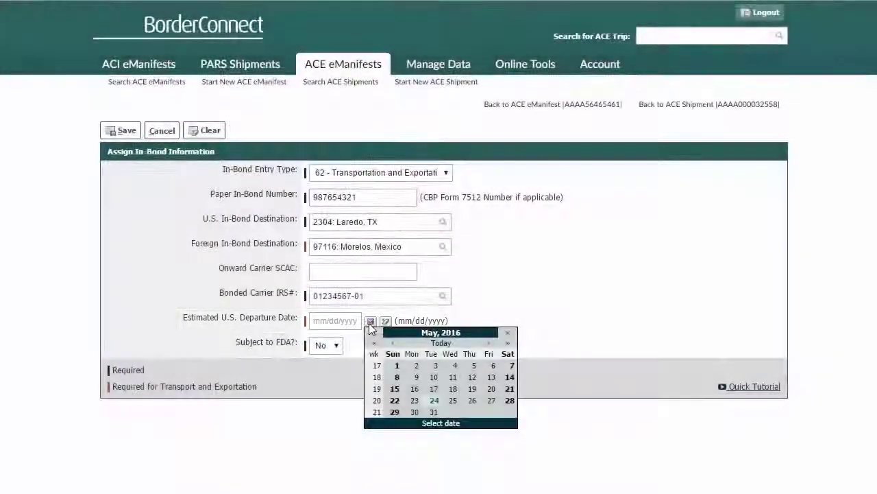
left_click(435, 412)
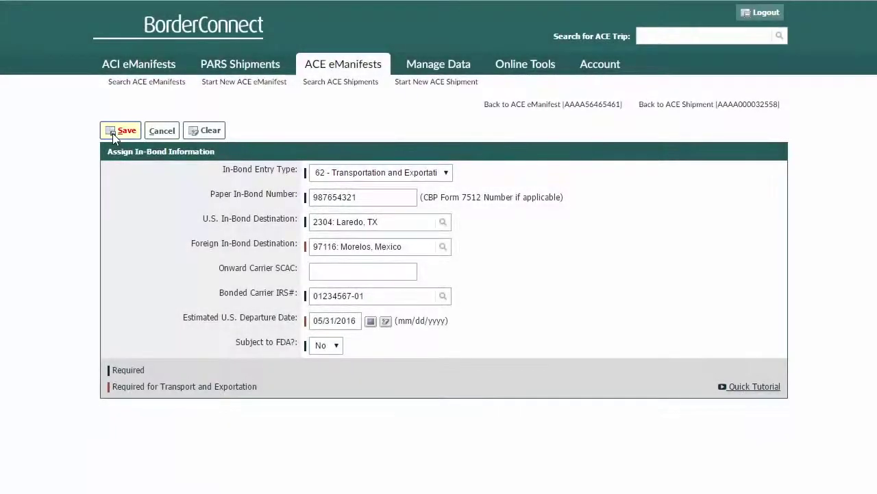
left_click(112, 133)
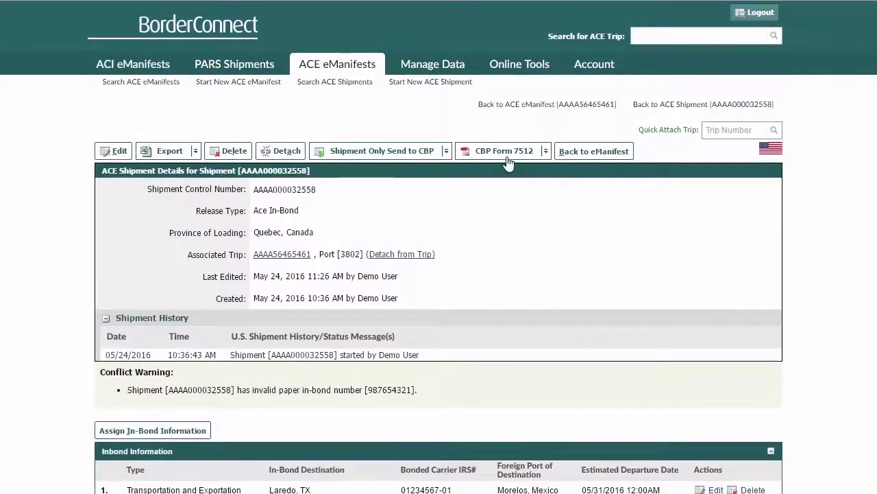
Print the shipment's CBP Form 7512 and scroll through the generated PDF.
left_click(506, 162)
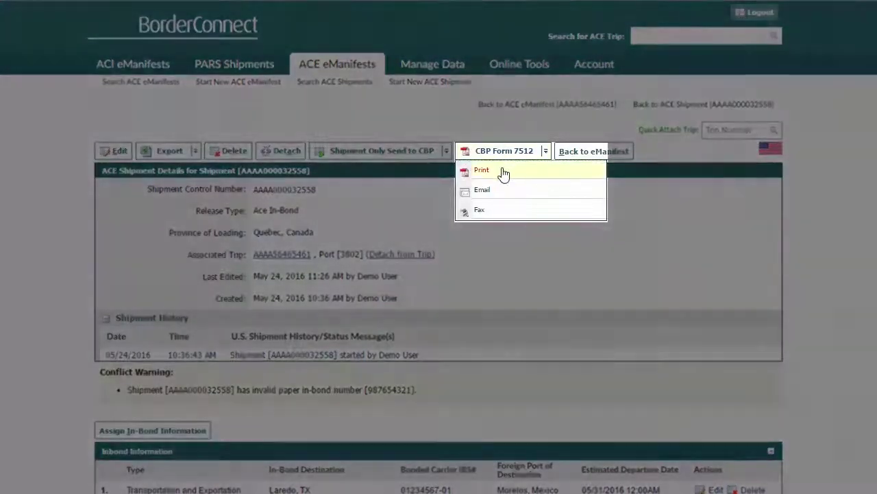
left_click(501, 173)
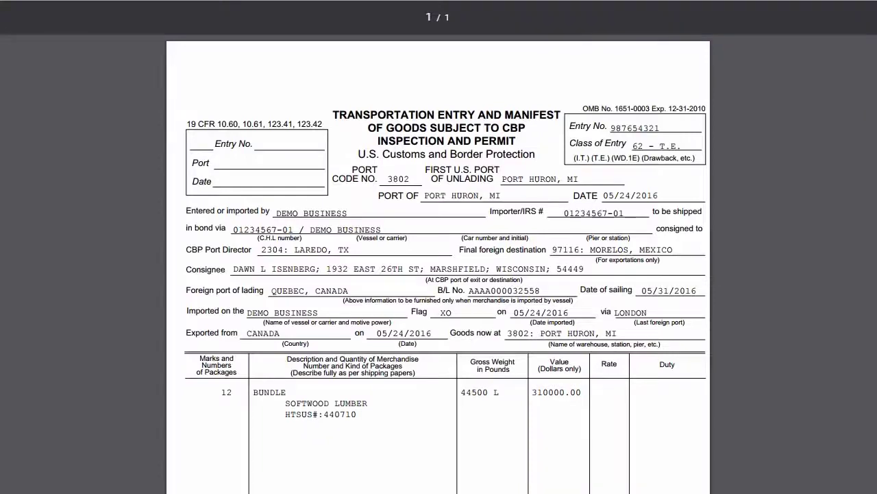
scroll(439, 275, "down", 2)
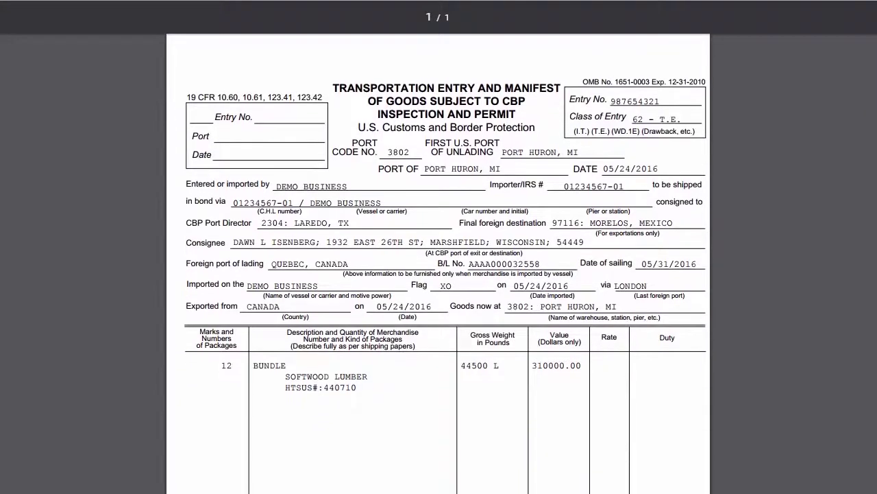
scroll(438, 274, "down", 2)
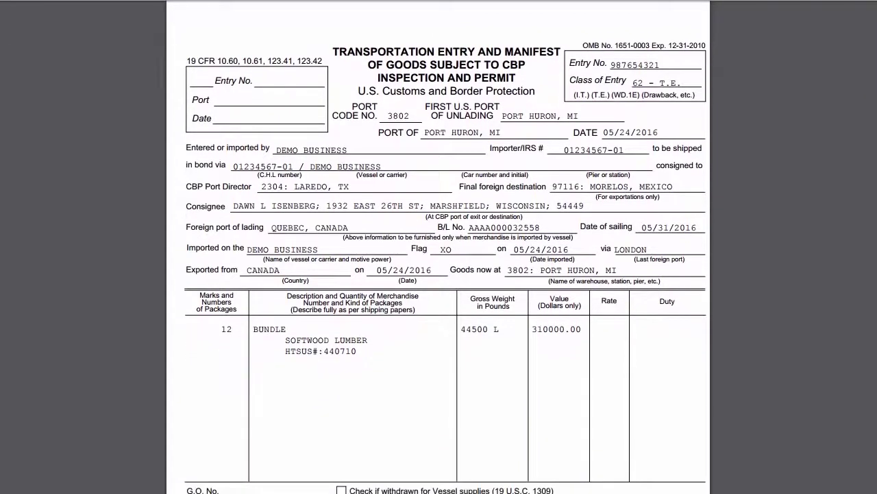
scroll(438, 274, "down", 1)
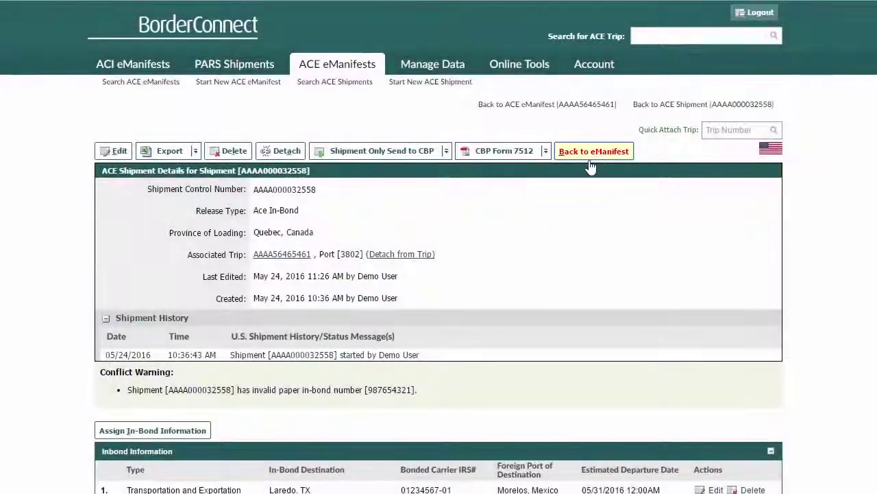
Return to the trip 56465461 eManifest, still in Draft, and bring up the Send to CBP options.
left_click(591, 152)
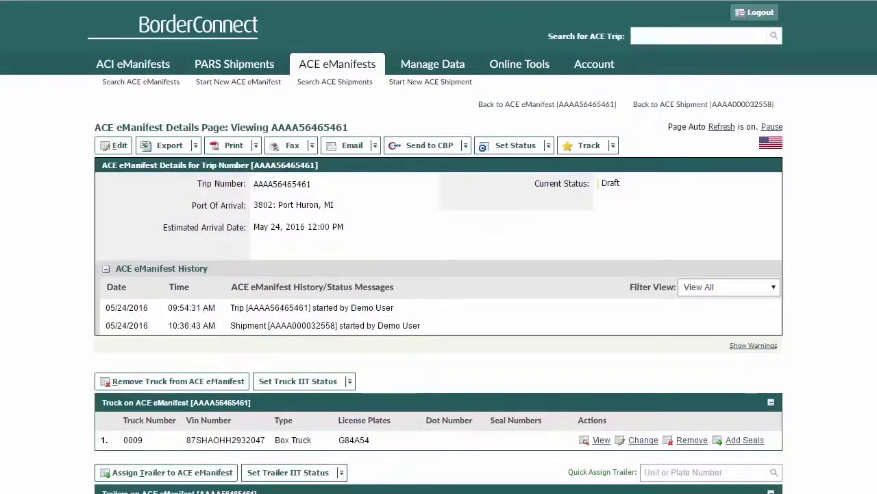
scroll(438, 274, "down", 5)
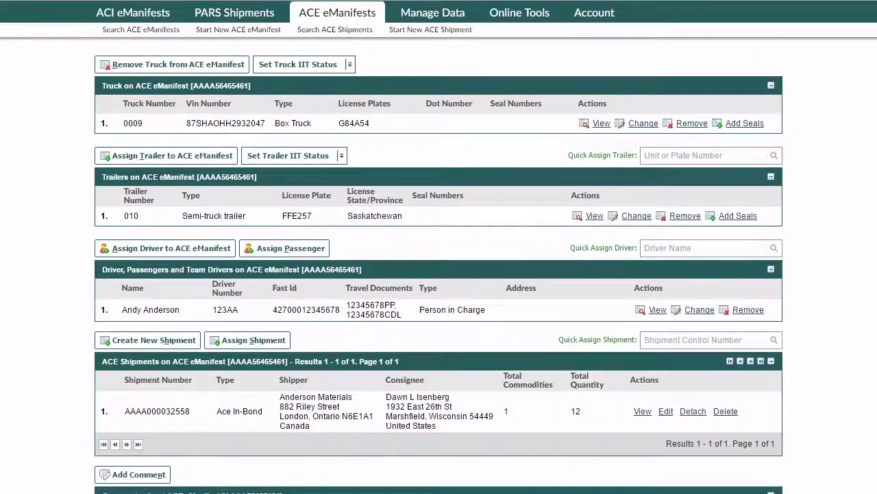
scroll(437, 167, "up", 5)
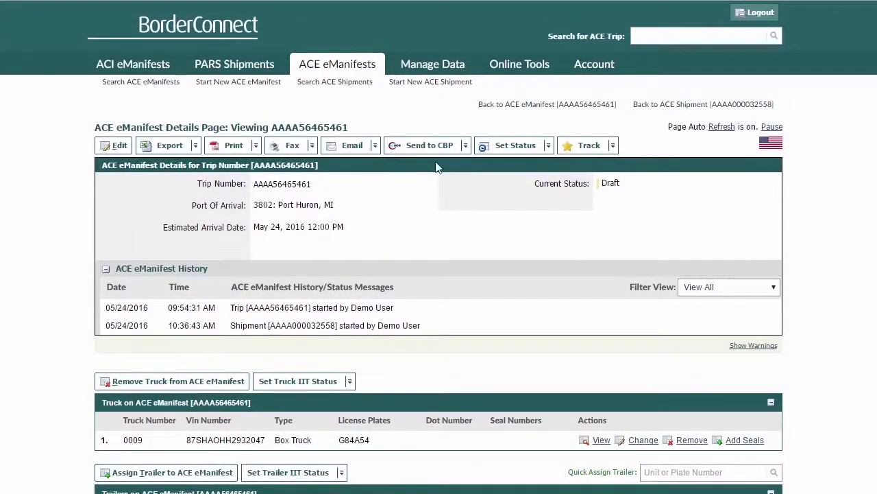
left_click(430, 145)
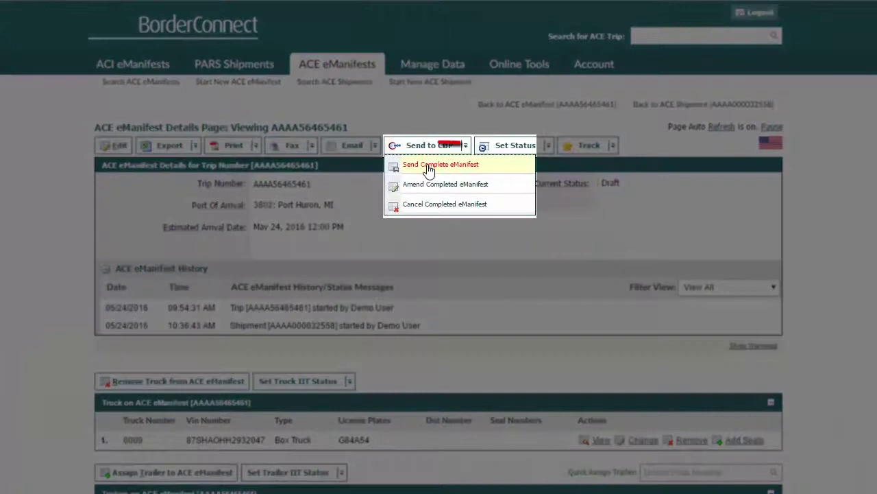